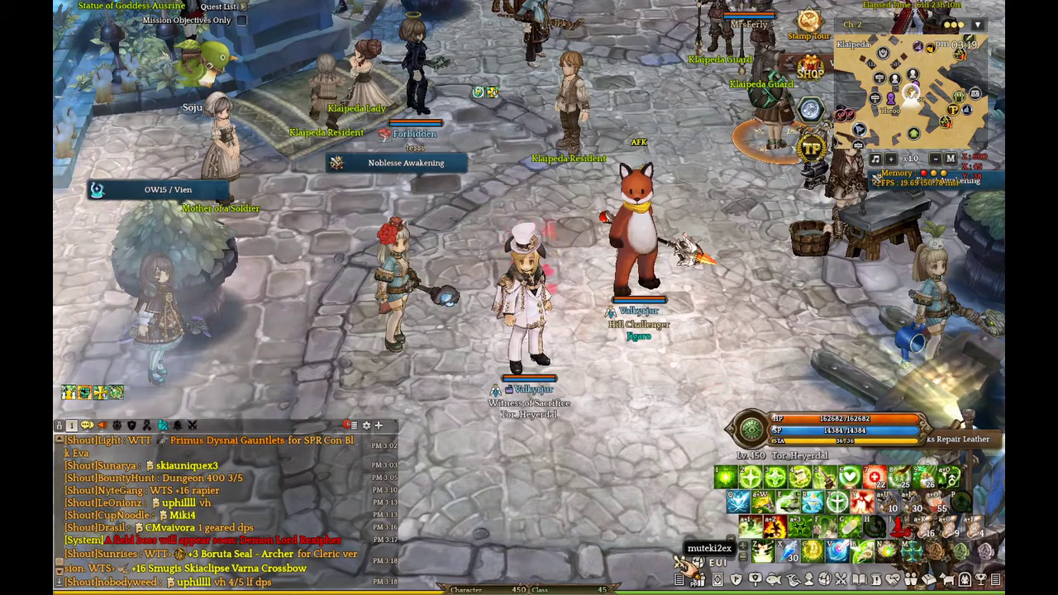
- Open the buff gauge settings from the muteki2ex icon and switch Lock to OFF
left_click(679, 560)
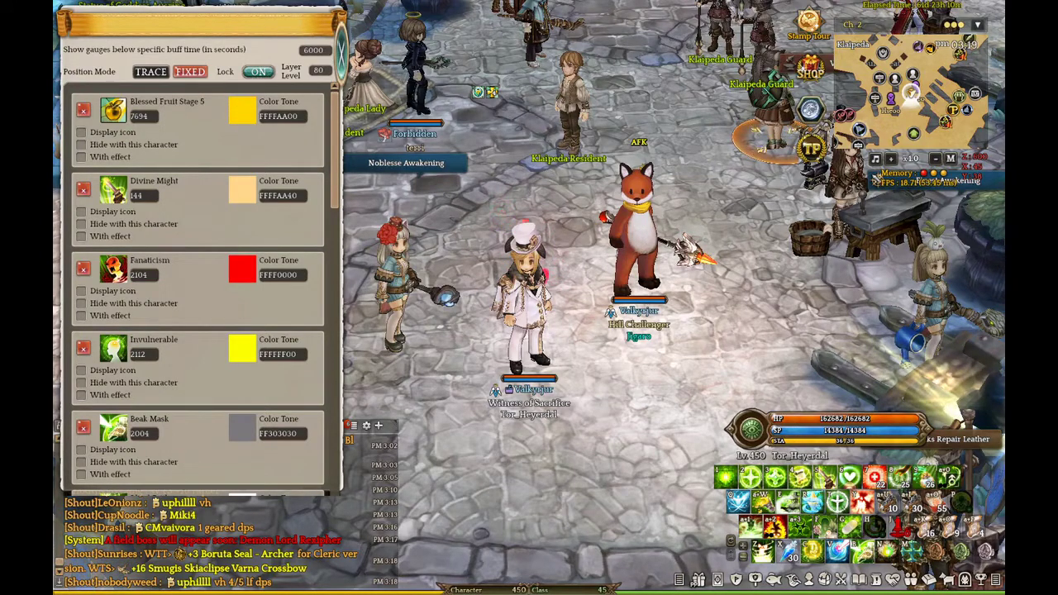
left_click(259, 73)
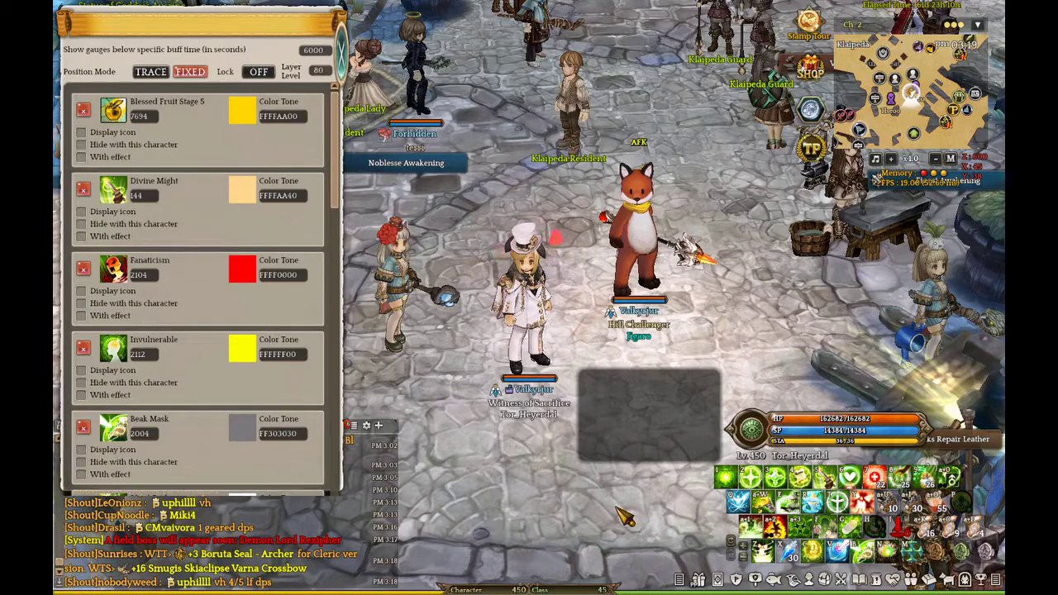
- Cast Divine Might and a second buff, then move the gauge box near the character
key("t")
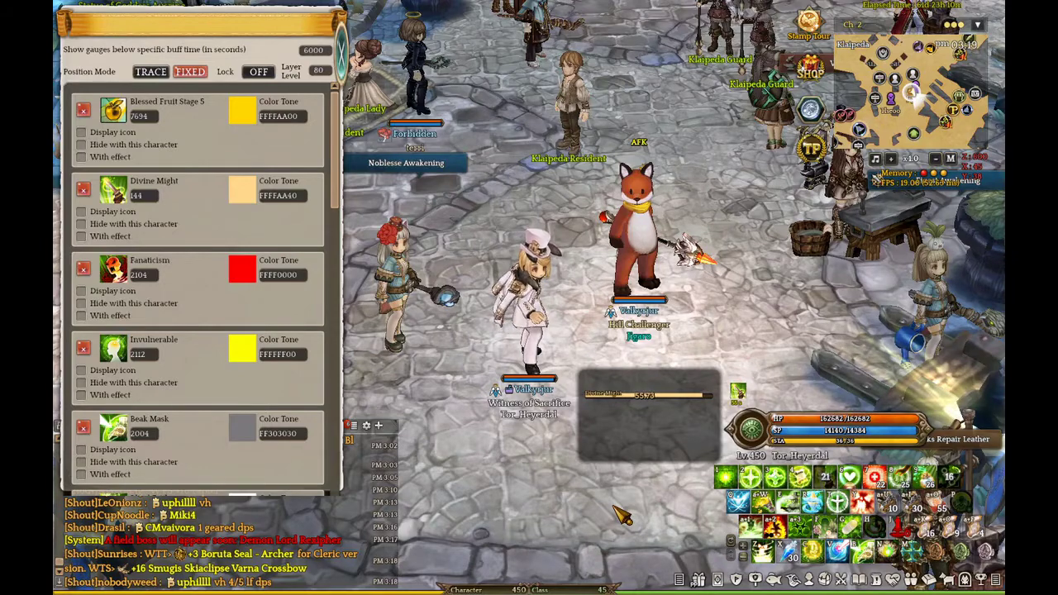
key("a")
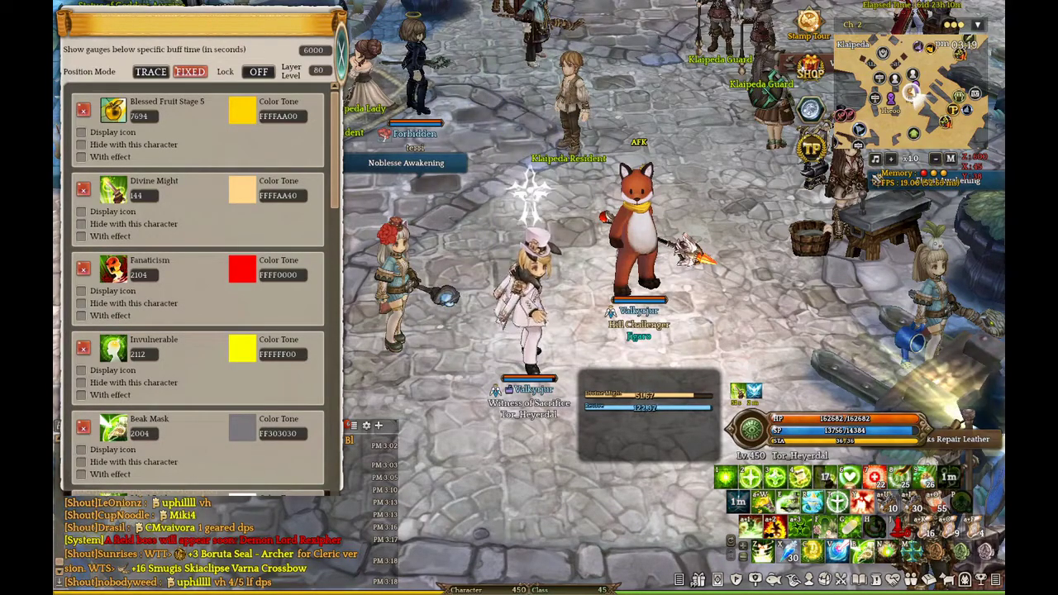
left_click_drag(605, 436, 648, 417)
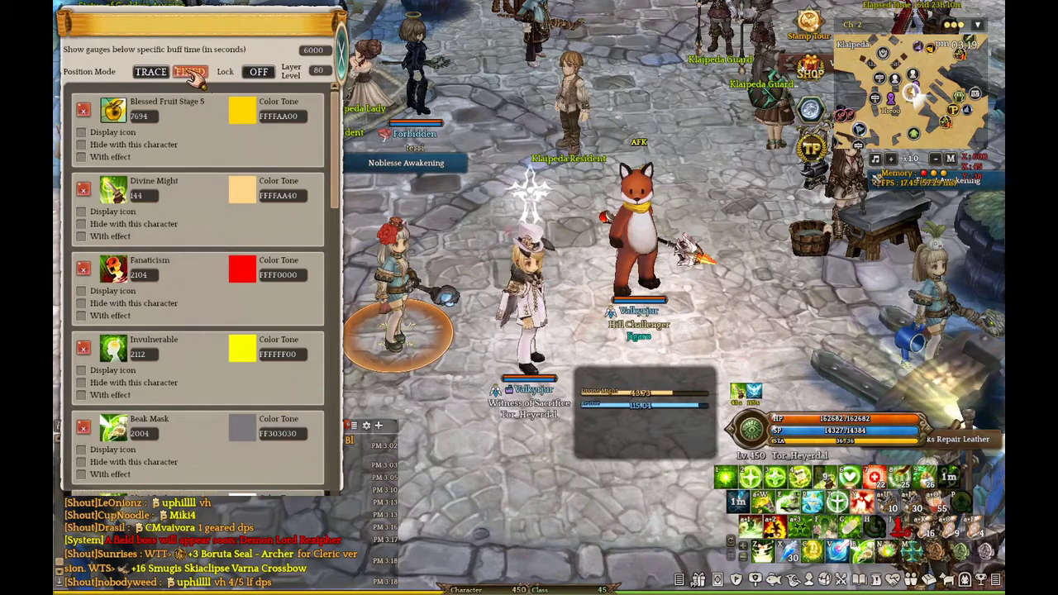
- Set Position Mode to TRACE, with Lock toggled on and then back OFF
left_click(152, 72)
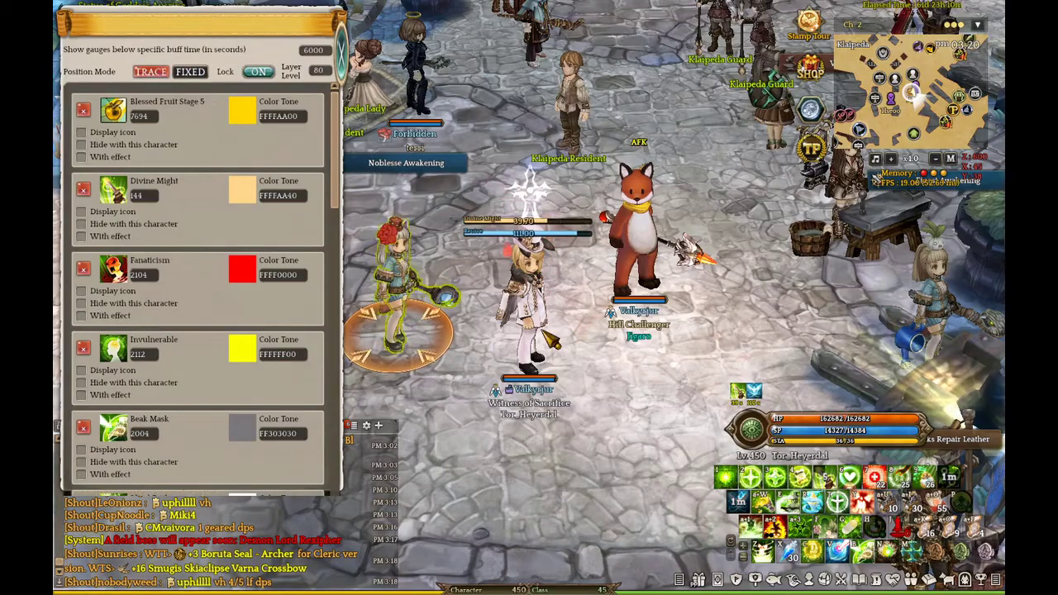
left_click(259, 72)
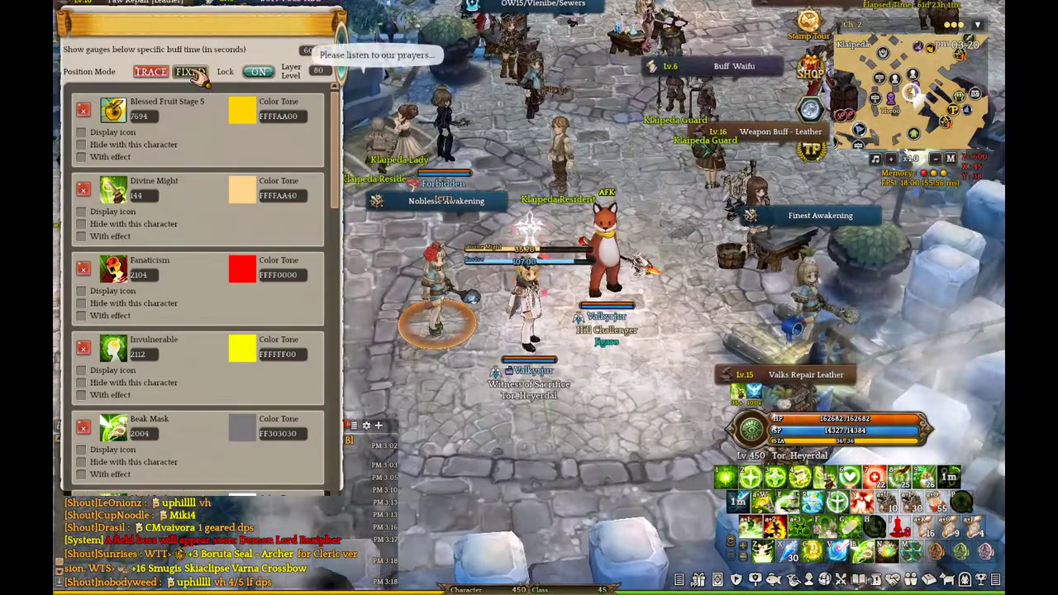
left_click(258, 72)
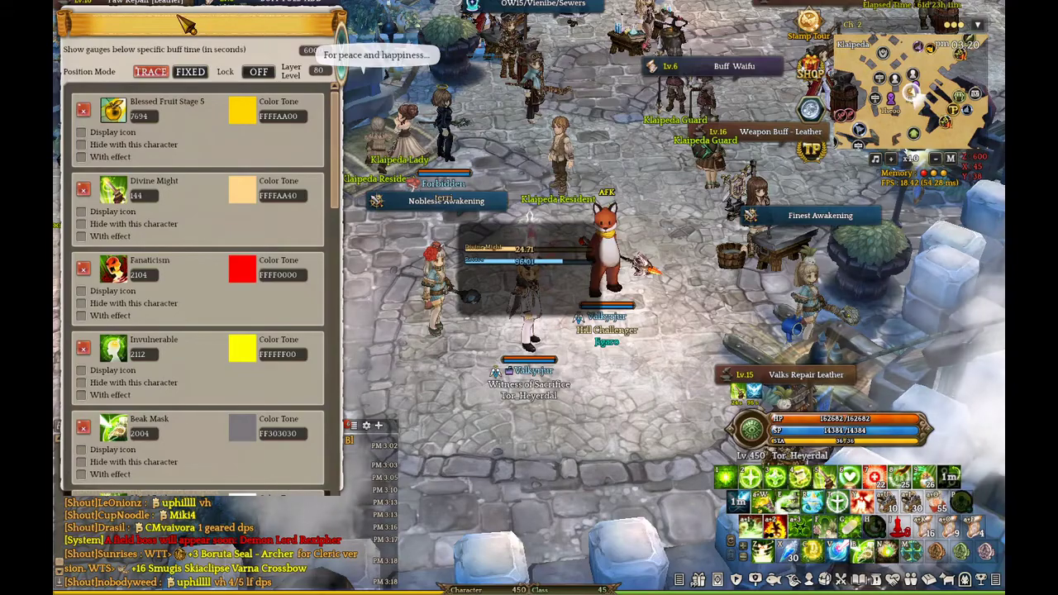
scroll(566, 401, "down", 2)
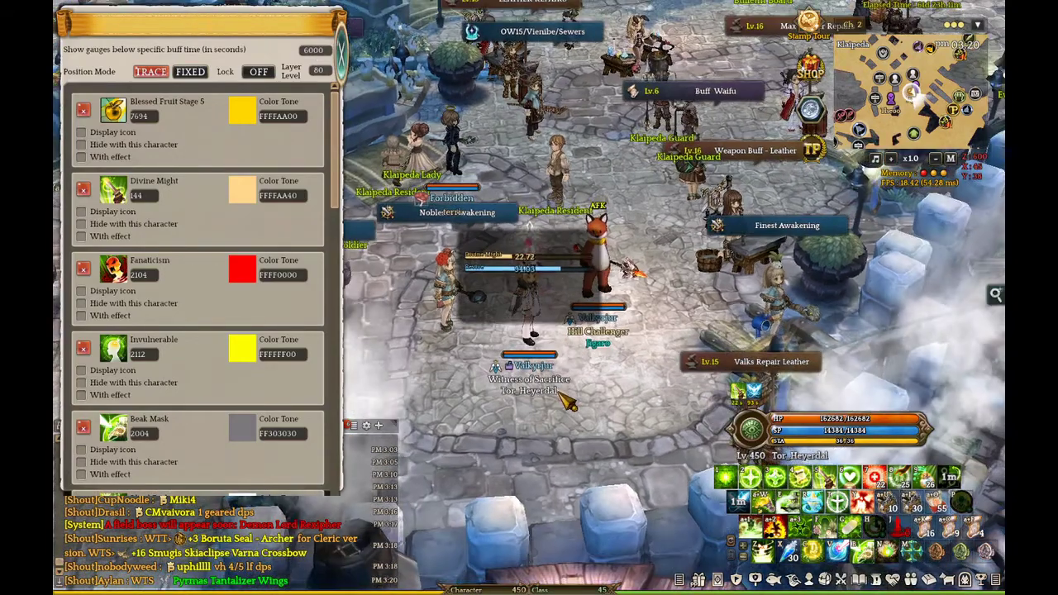
scroll(566, 401, "down", 3)
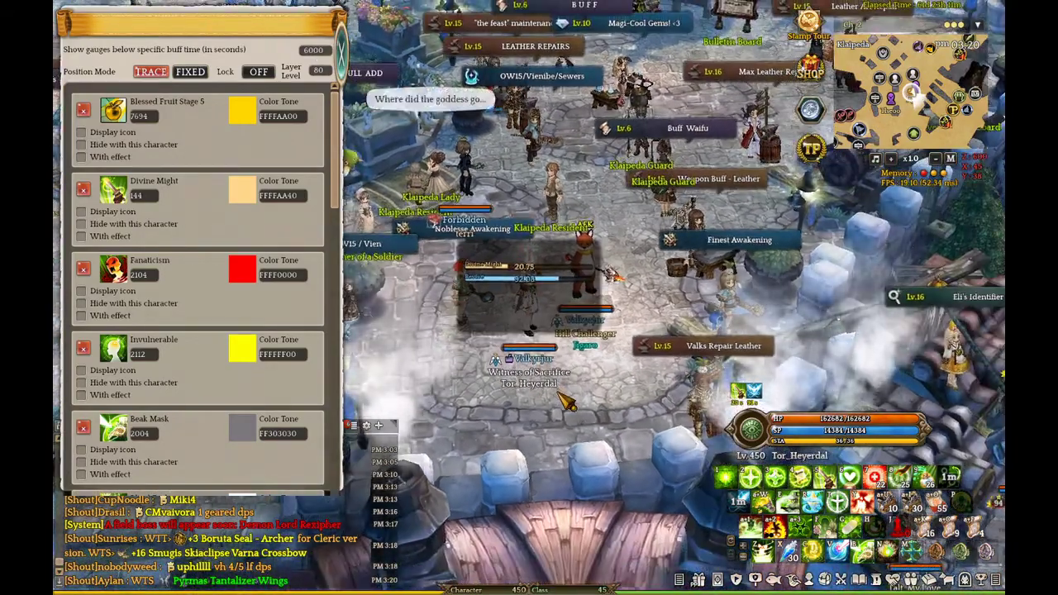
scroll(566, 401, "up", 4)
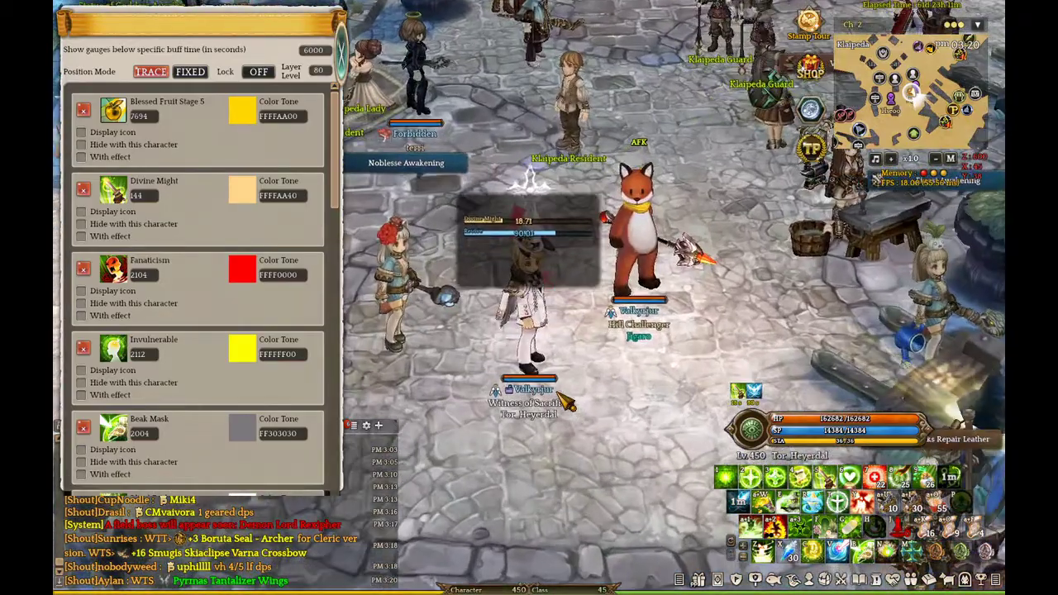
scroll(571, 397, "down", 5)
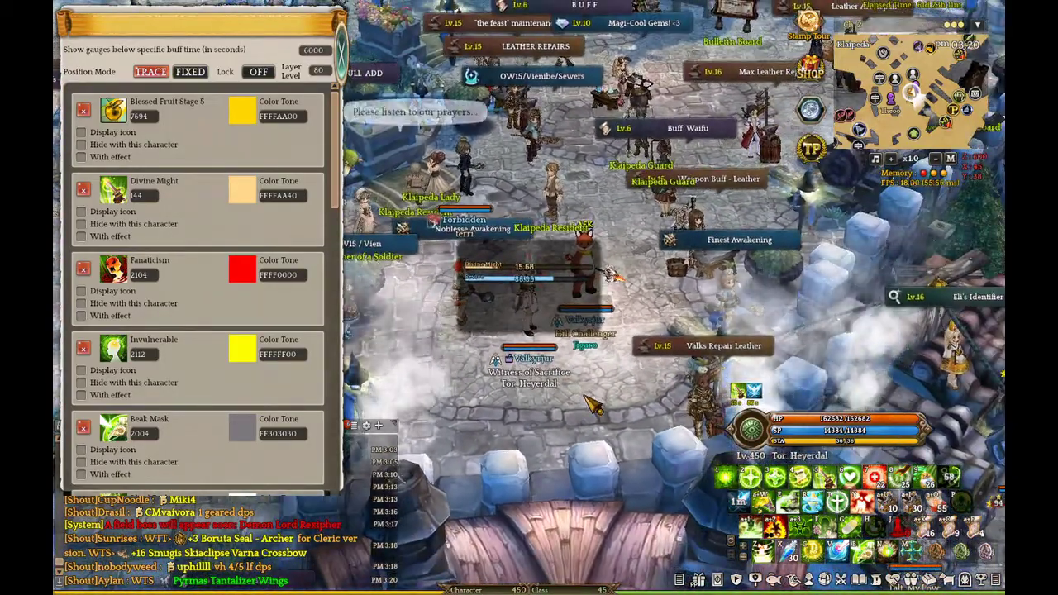
- Set Position Mode to FIXED, place the gauge below the characters, and show the inventory
left_click(192, 72)
left_click_drag(642, 181, 656, 404)
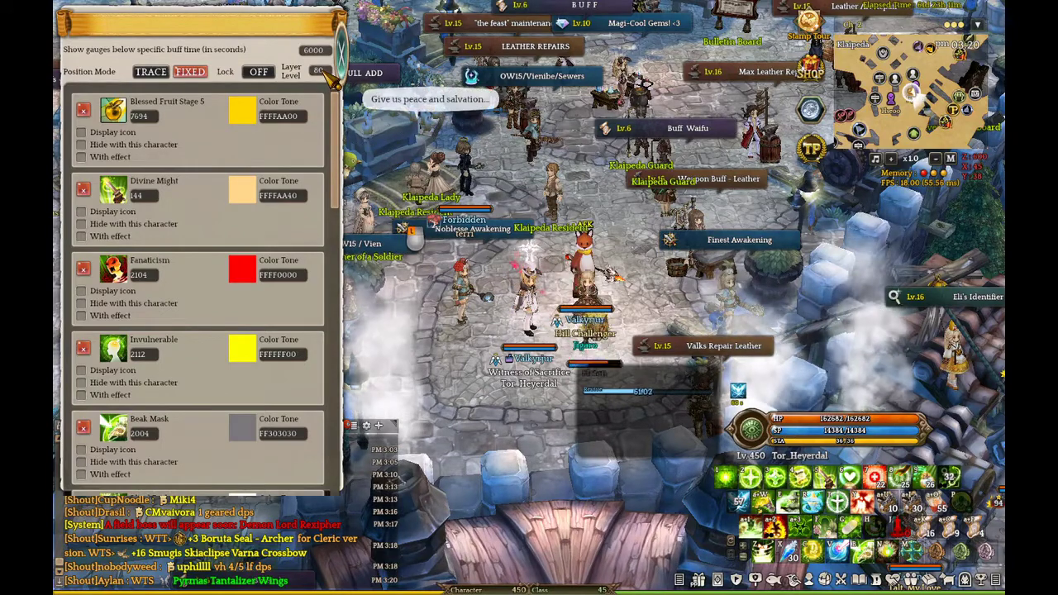
key("i")
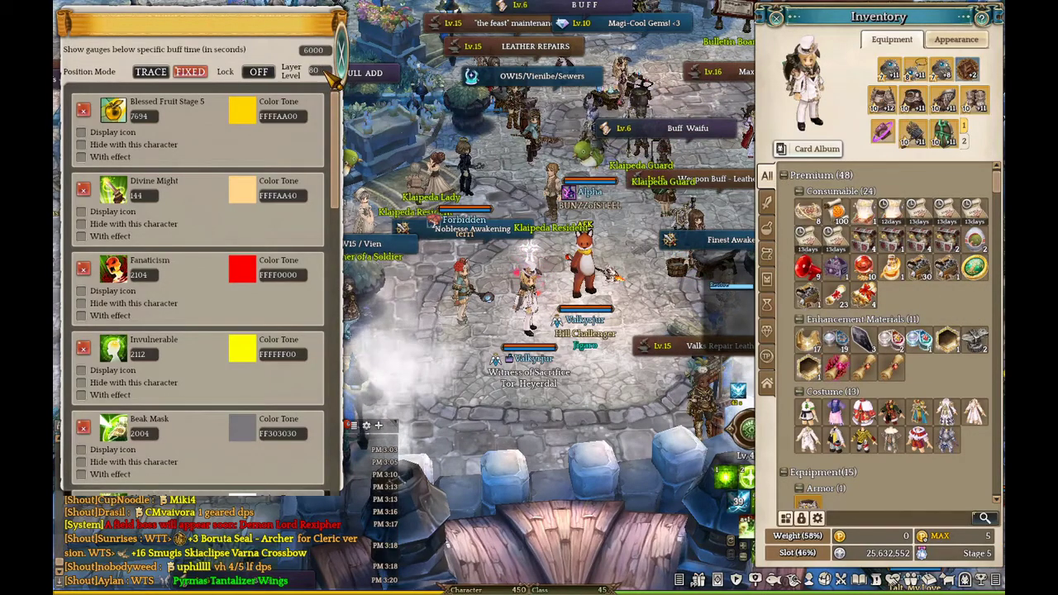
- Nudge the gauge below the characters and close the buff gauge settings and Inventory windows
left_click_drag(750, 294, 618, 396)
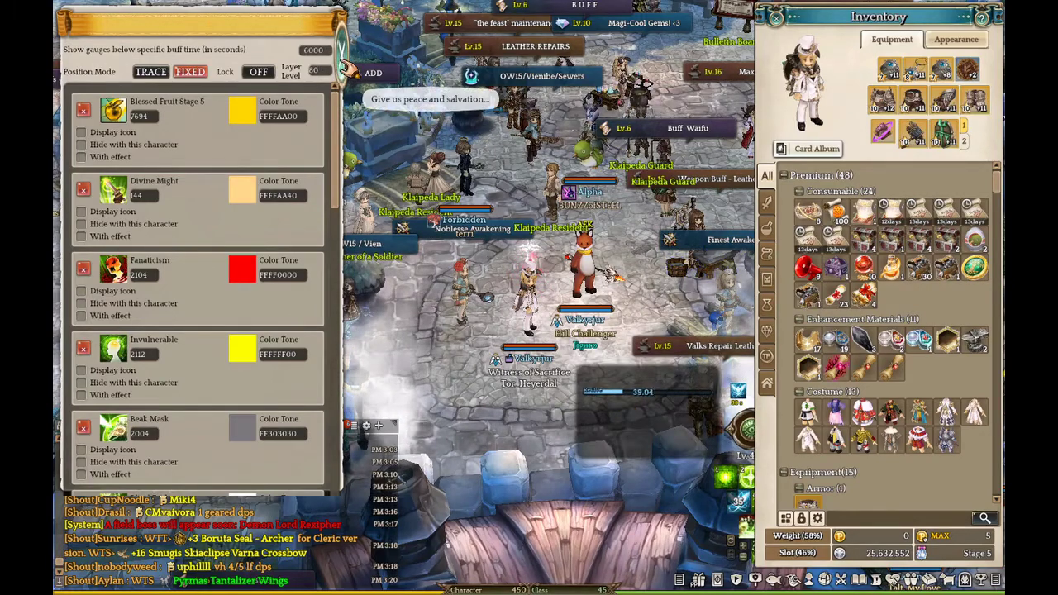
left_click(339, 17)
left_click(775, 17)
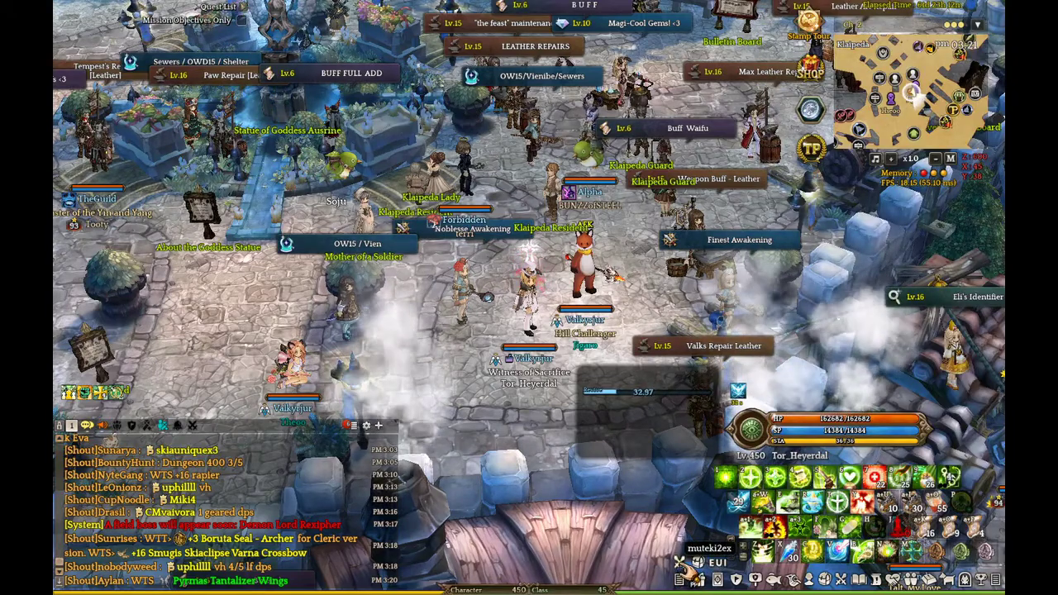
- Reopen the buff gauge settings from the muteki2ex icon
left_click(680, 562)
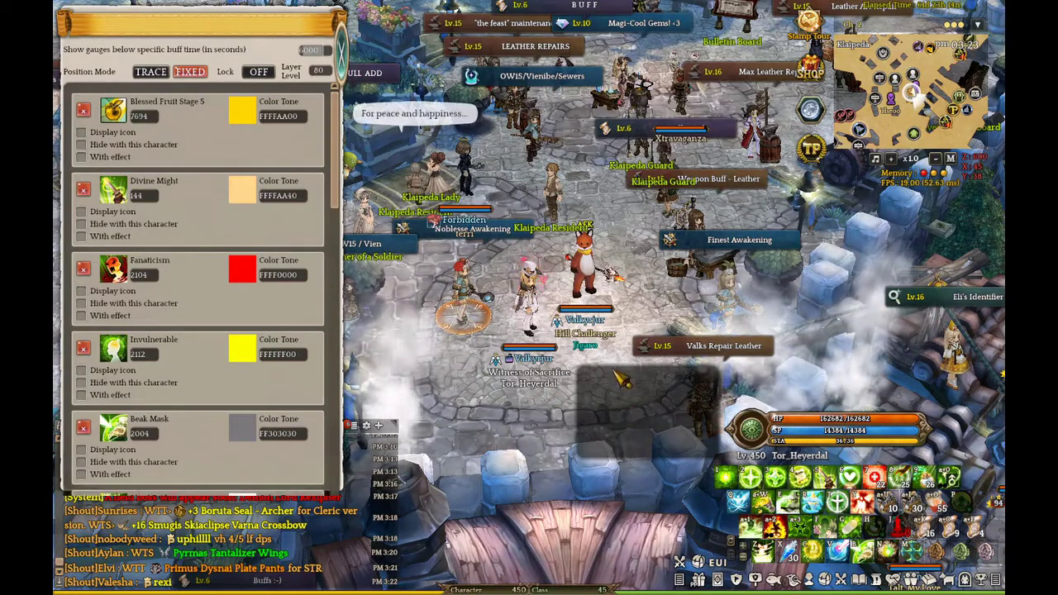
- Close and reopen the buff gauge settings, set Lock to OFF, and close the panel
left_click(341, 56)
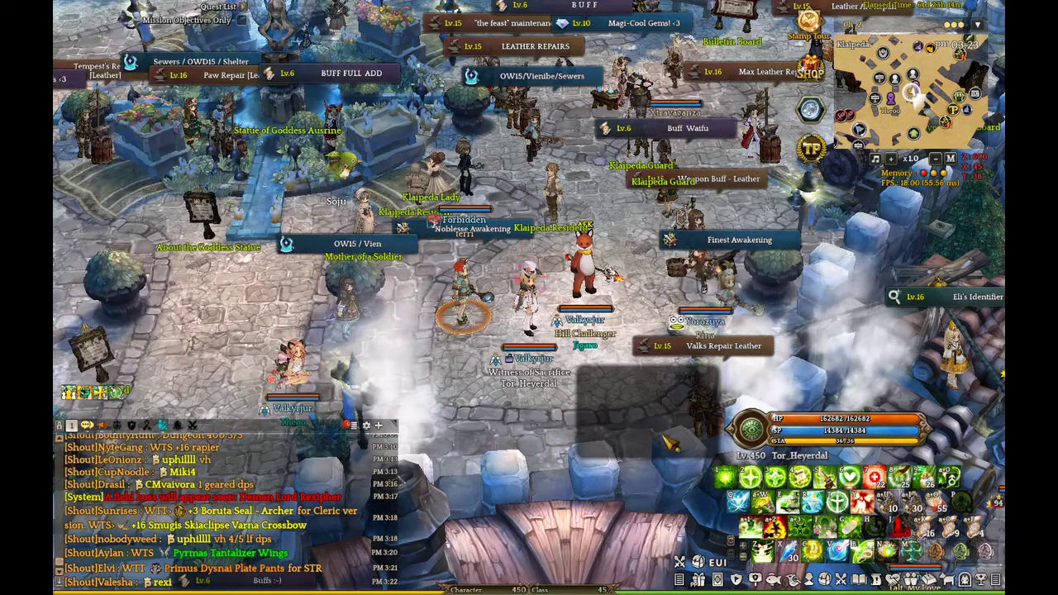
left_click(698, 562)
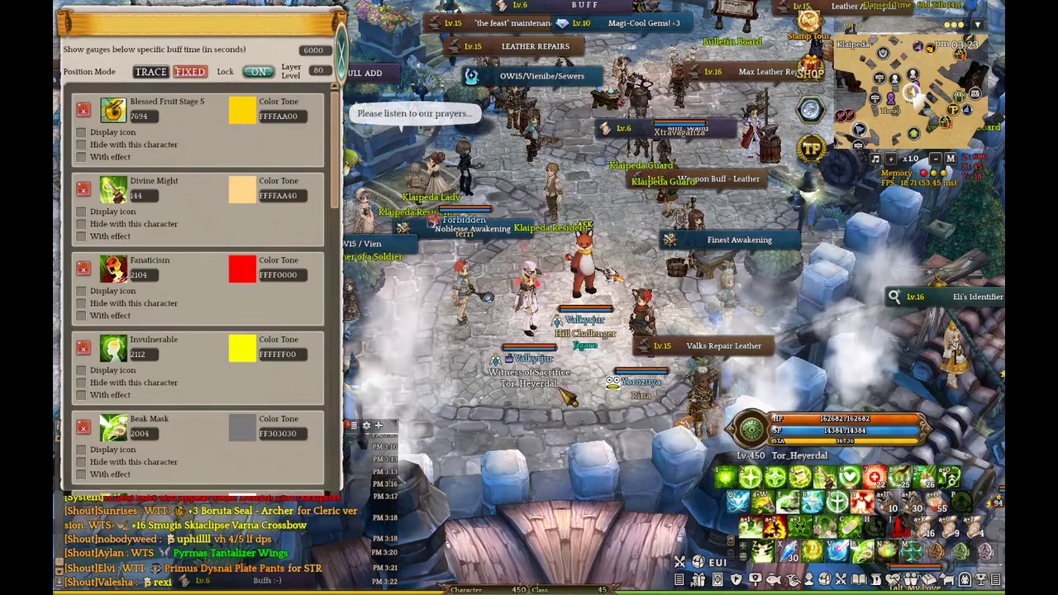
left_click(258, 72)
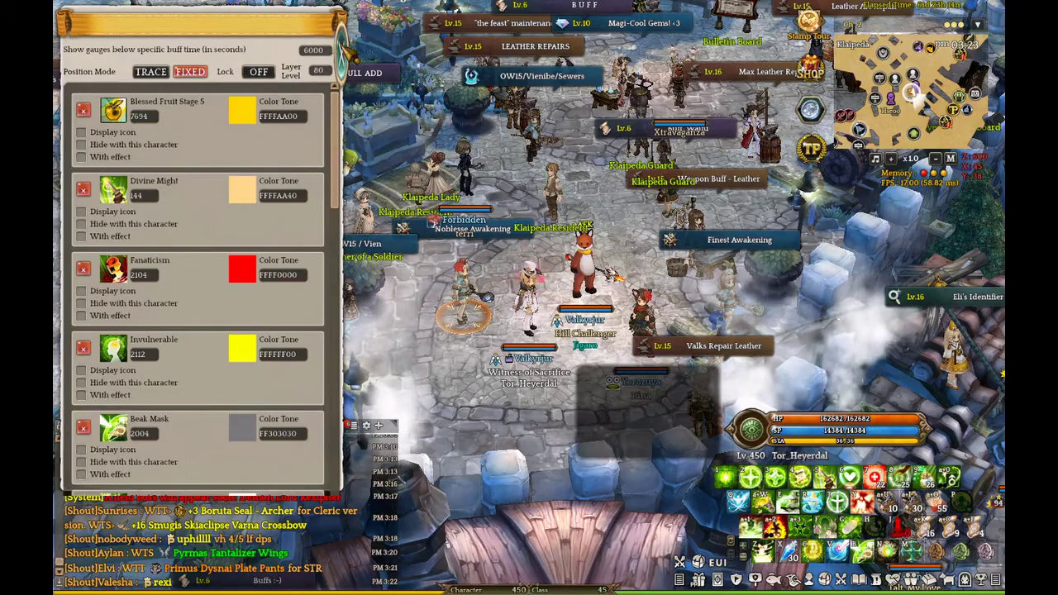
left_click(347, 51)
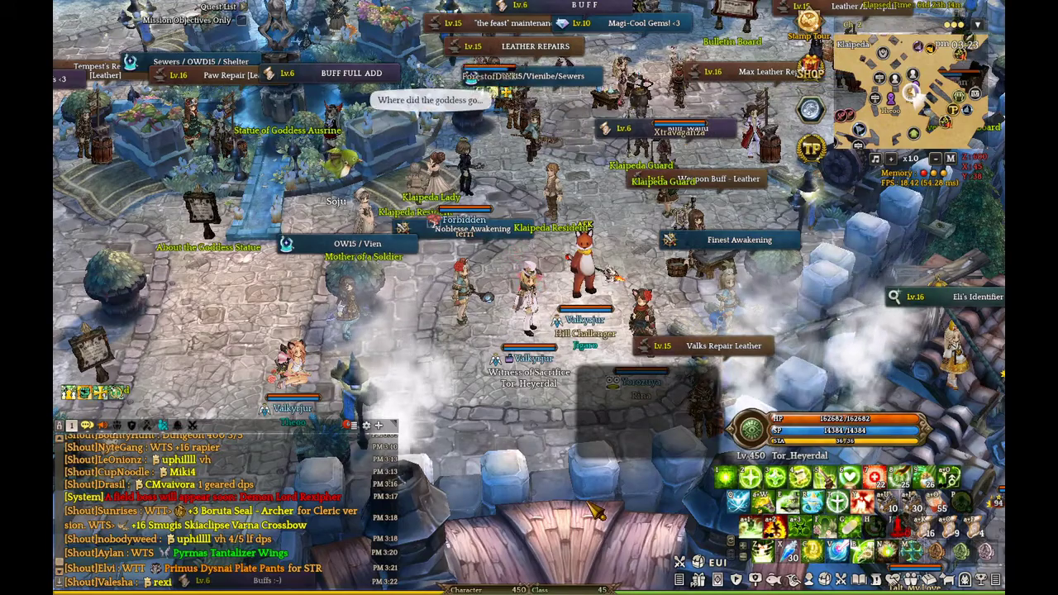
- Cast Aspersion, then reopen the buff gauge settings through the Addons button
key("9")
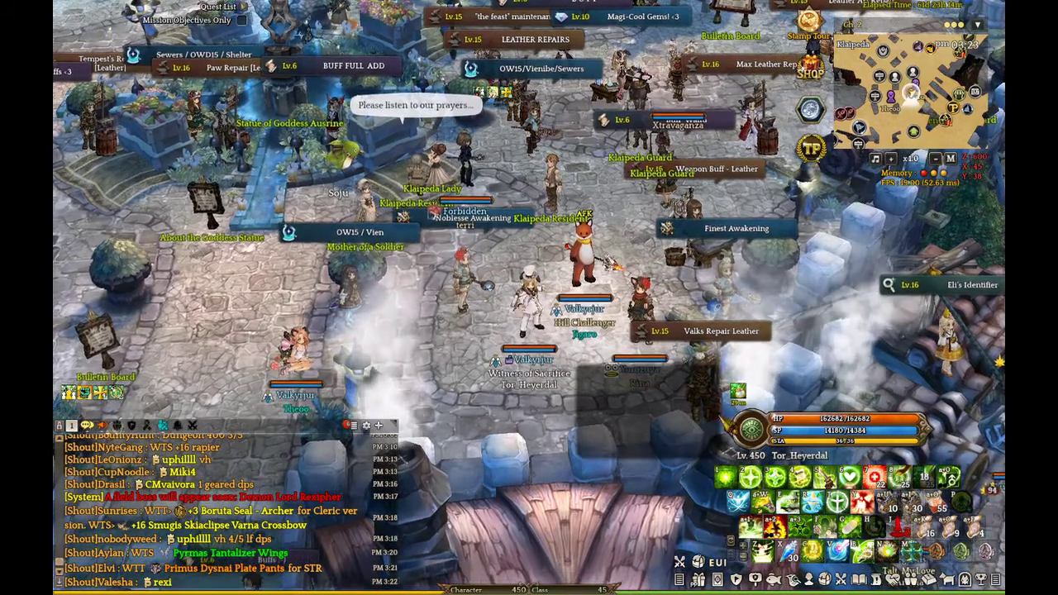
mouse_move(738, 391)
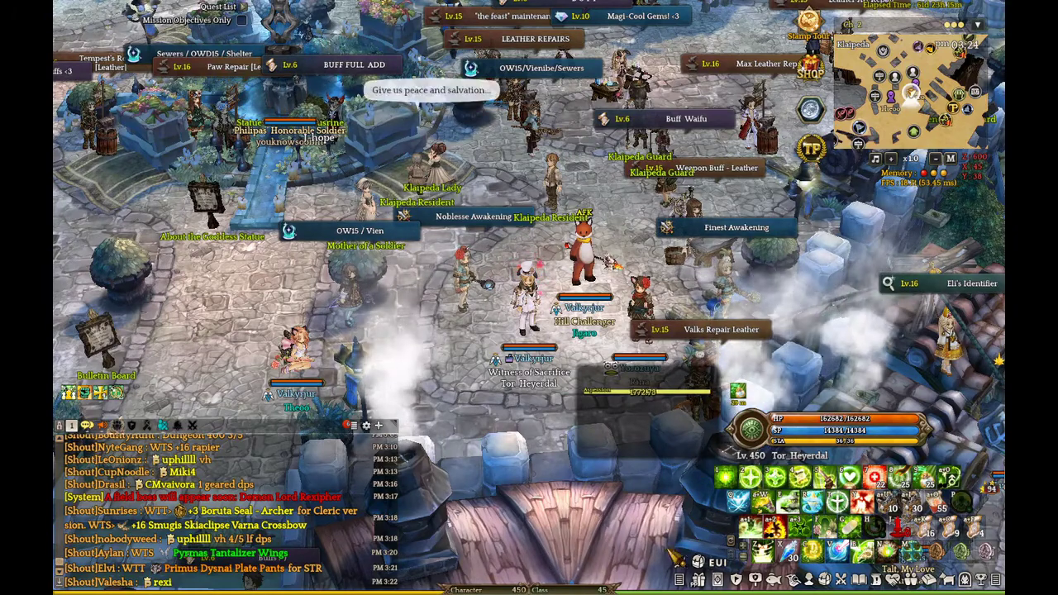
left_click(680, 580)
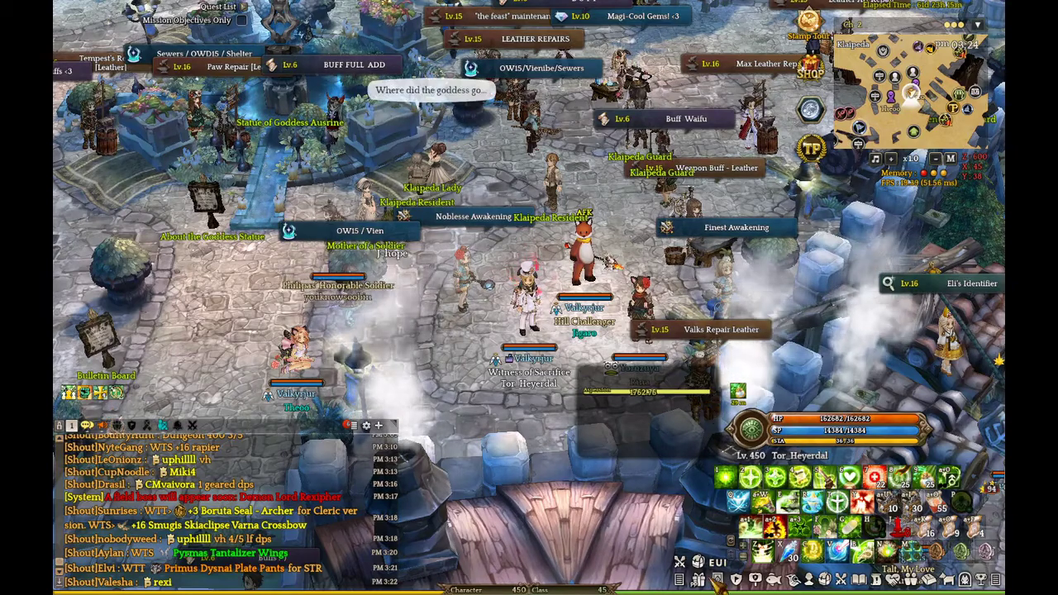
left_click(680, 563)
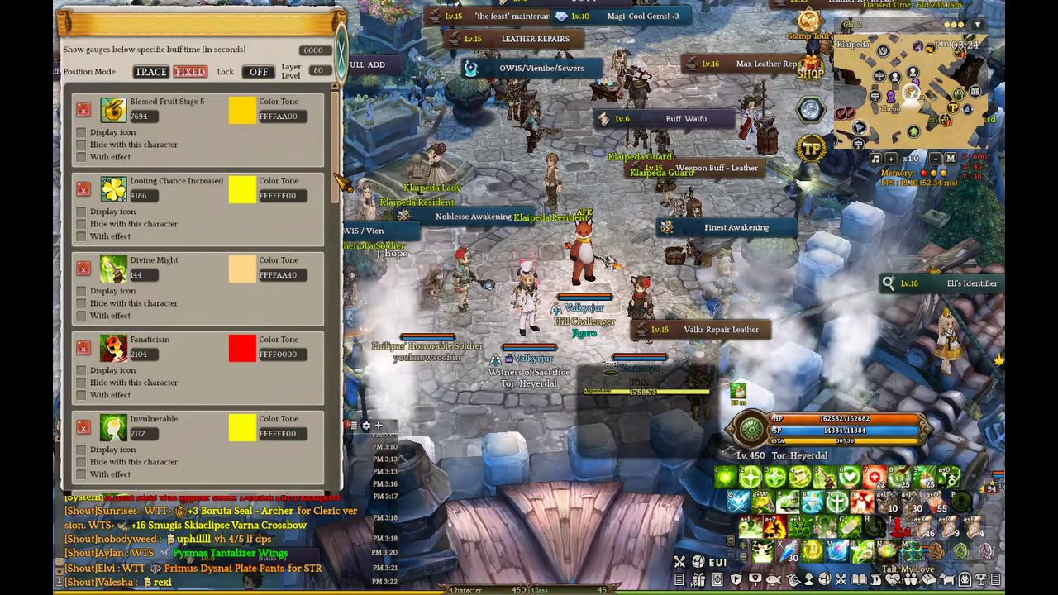
- Tick Display icon for the Aspersion buff and return to the top of the list
mouse_move(335, 175)
left_mouse_down()
mouse_move(333, 312)
mouse_move(334, 182)
left_mouse_up()
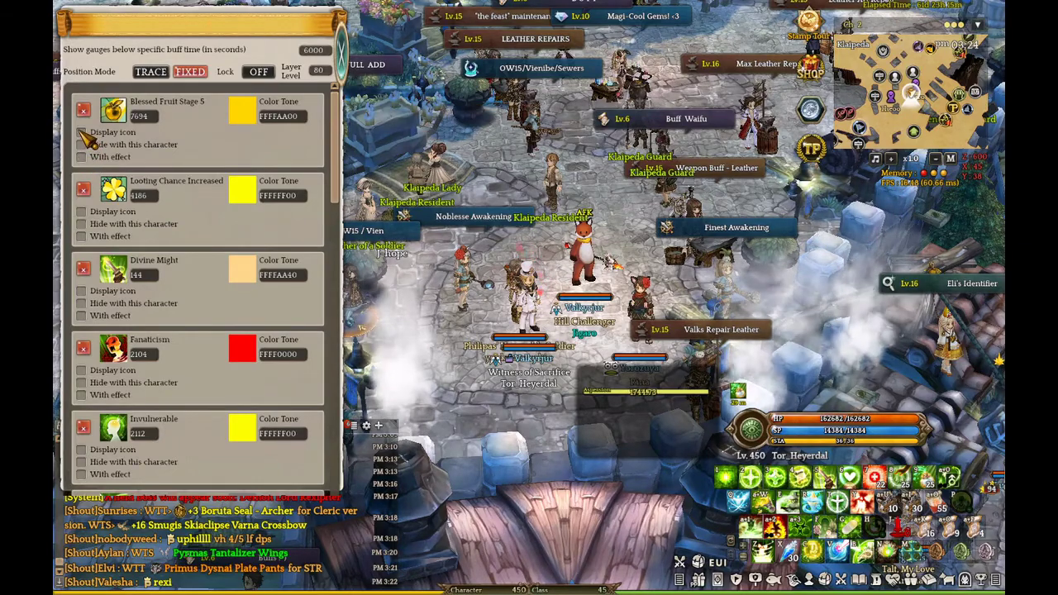
left_click_drag(338, 173, 331, 340)
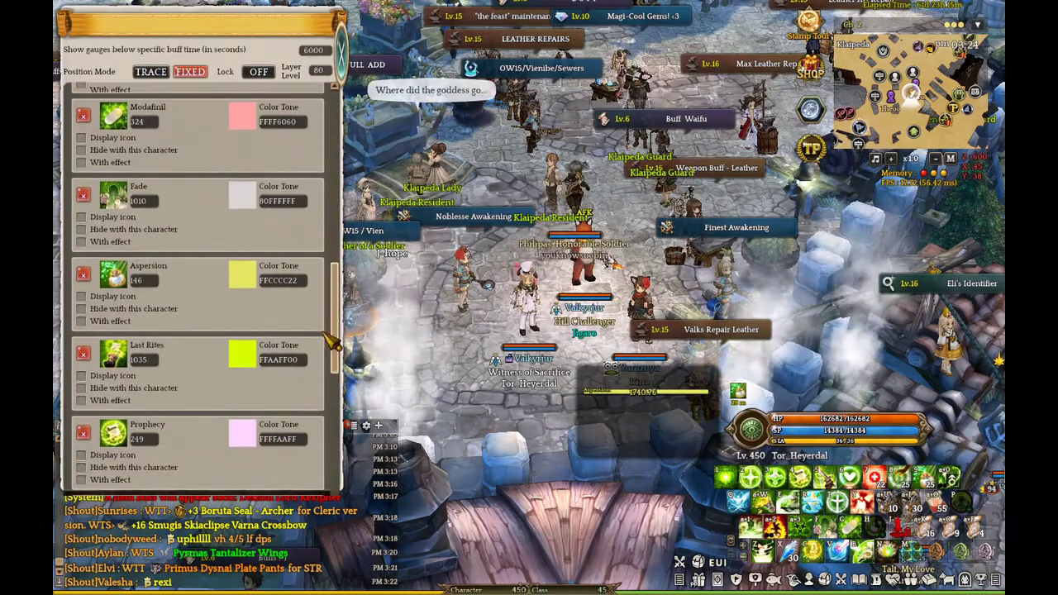
left_click(82, 297)
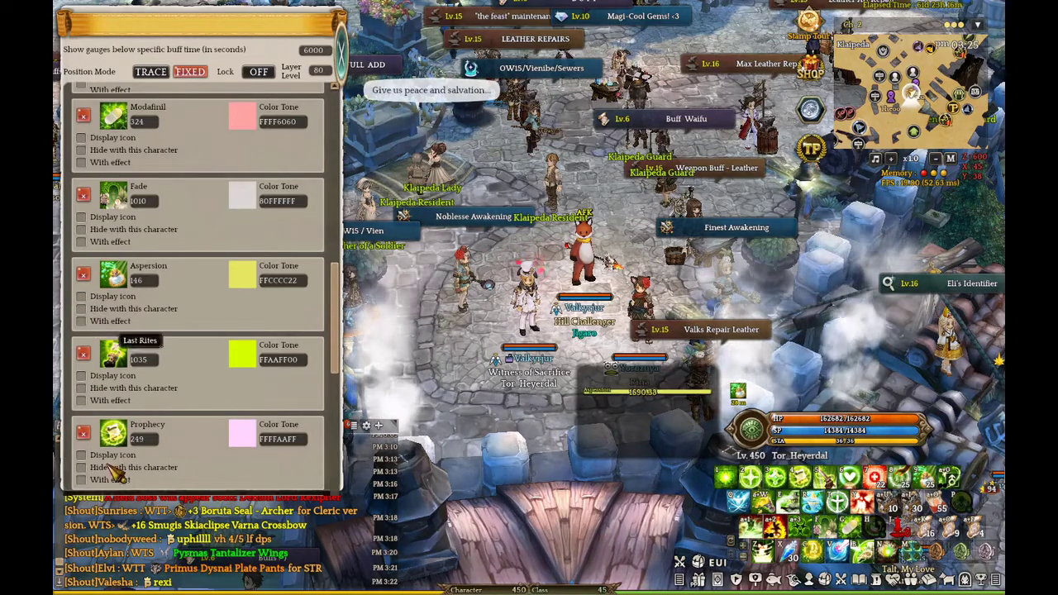
left_click_drag(339, 327, 323, 566)
left_click_drag(334, 434, 331, 120)
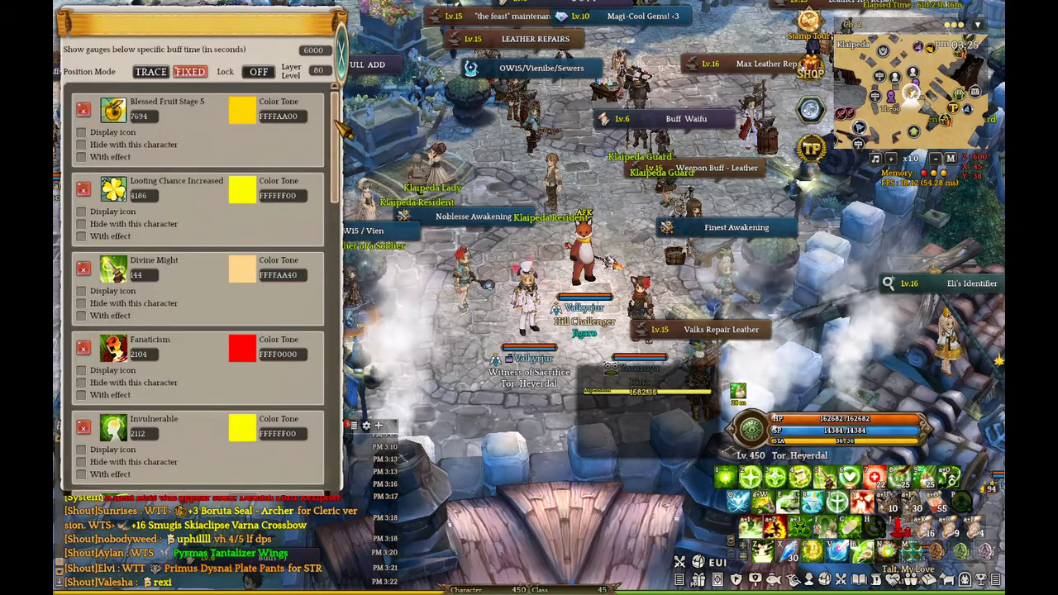
- Tick 'Hide with this character' under the Fanaticism buff
scroll(248, 248, "down", 3)
scroll(239, 240, "up", 3)
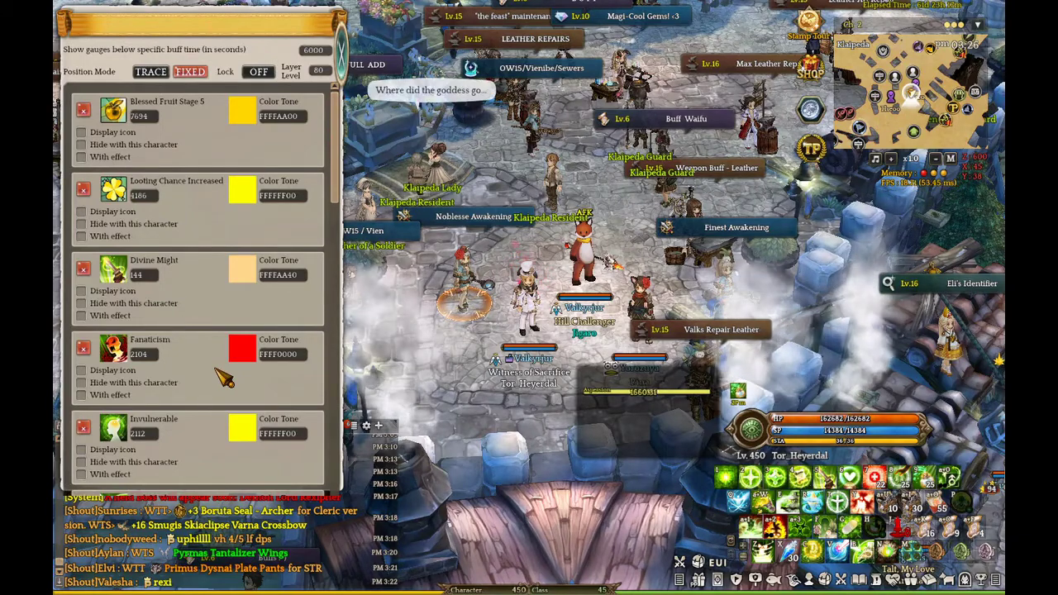
left_click(81, 383)
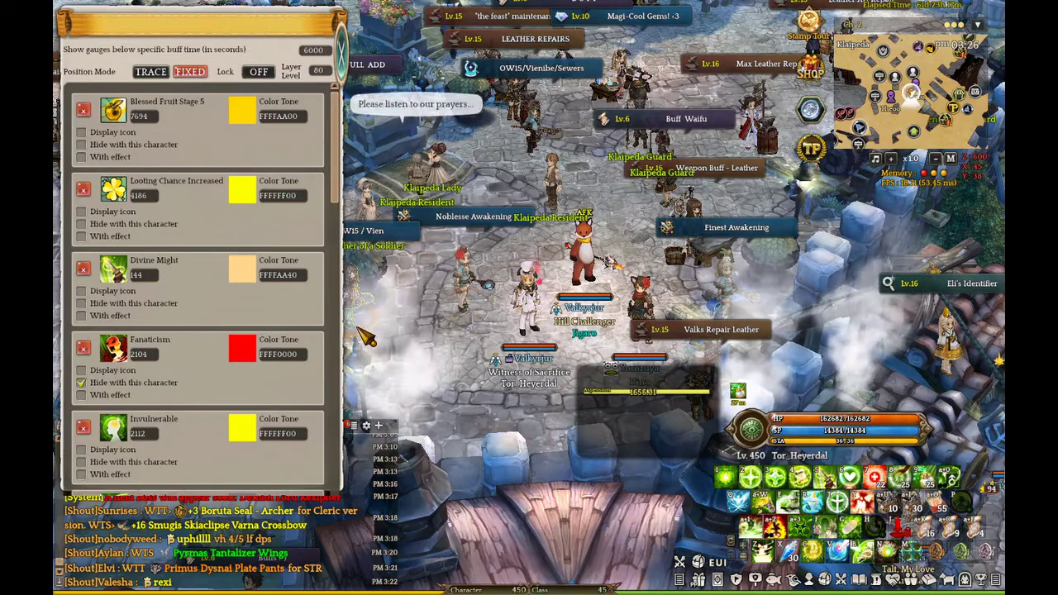